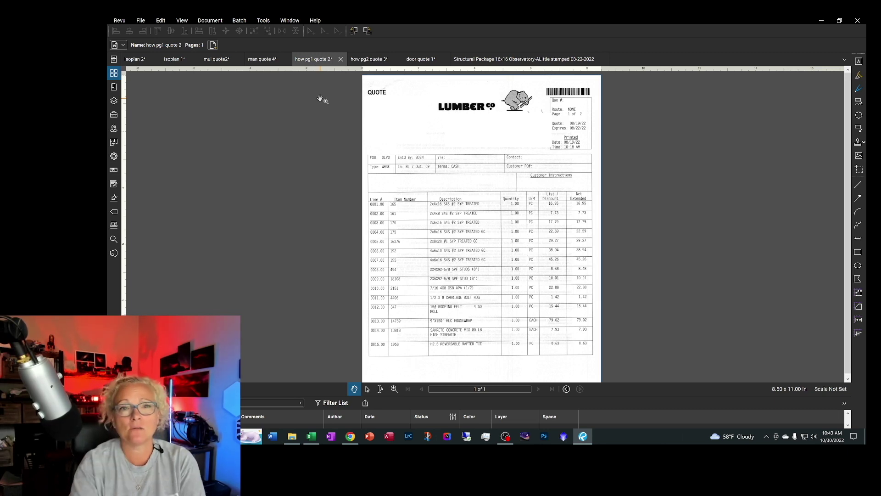
View page 2 of the lumber quote and switch to the Bill of Material workbook in Excel to compare vendor prices
left_click(370, 60)
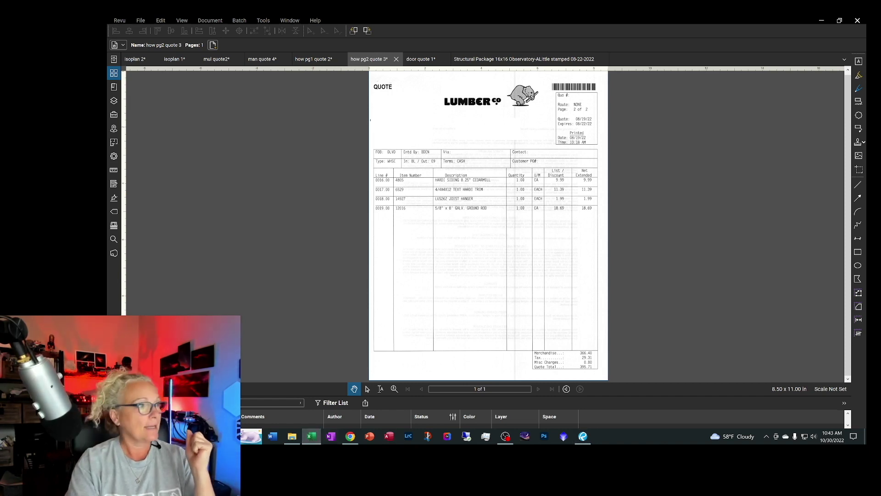
left_click(311, 436)
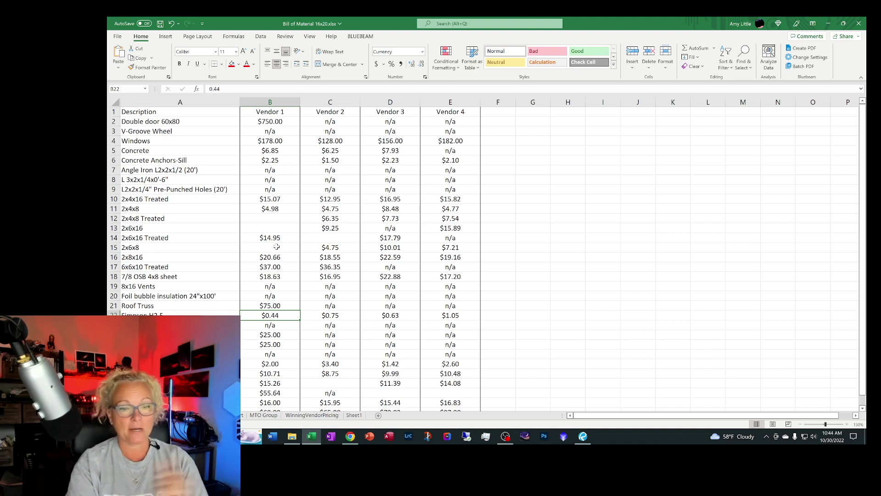
Review the material takeoff listed by walls, outside support, roof and rail system down to its last rows
key("ctrl+Page_Up")
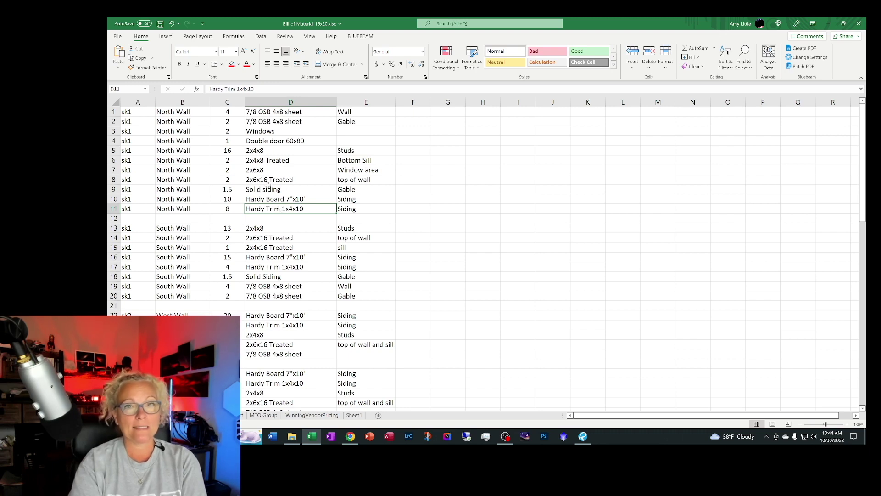
scroll(278, 301, "down", 6)
scroll(278, 301, "down", 6)
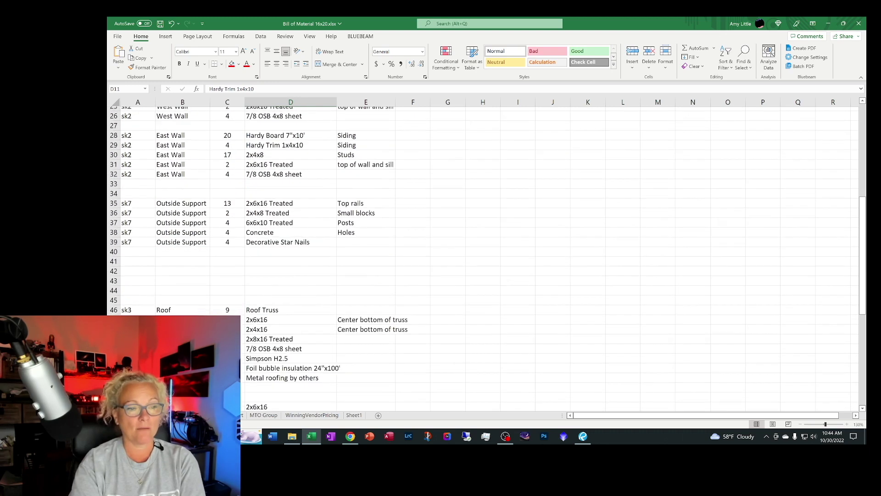
scroll(278, 300, "down", 3)
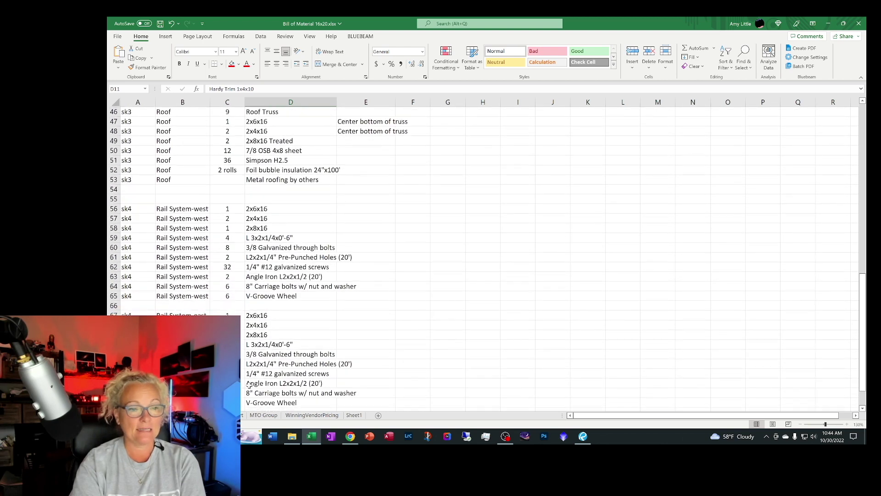
scroll(278, 301, "down", 3)
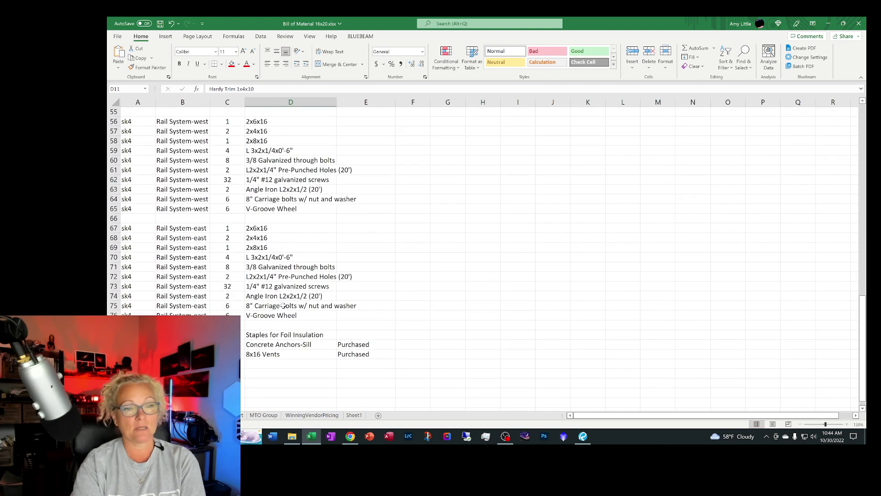
Show the takeoff sorted by material and highlight the 2x4x16 cells D3:D5 and the 2x4x8 cells D7:D10
left_click(229, 415)
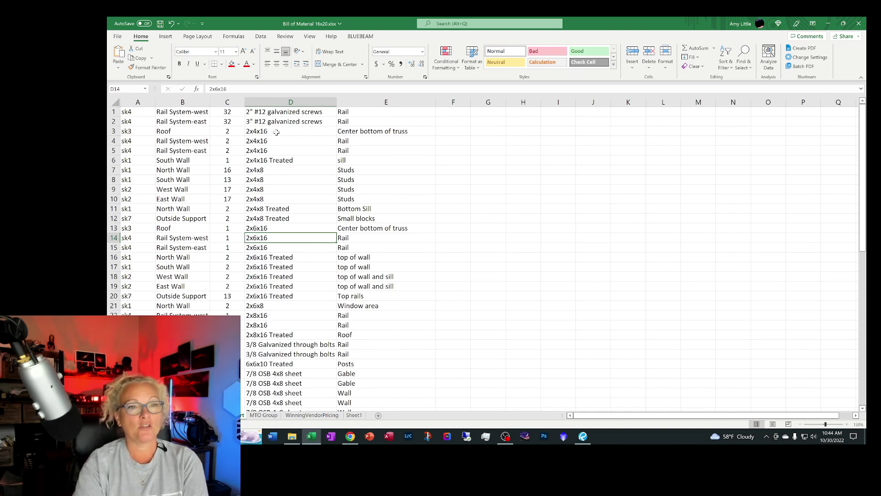
left_click_drag(285, 131, 282, 151)
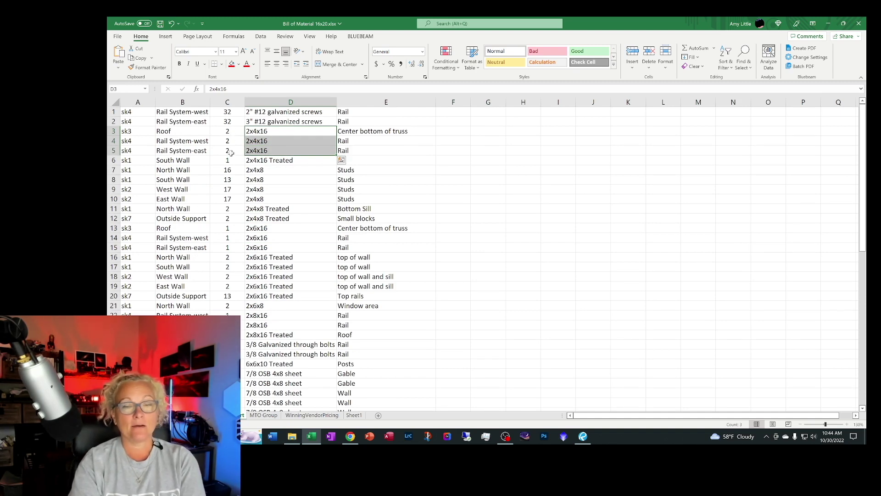
left_click_drag(271, 170, 302, 196)
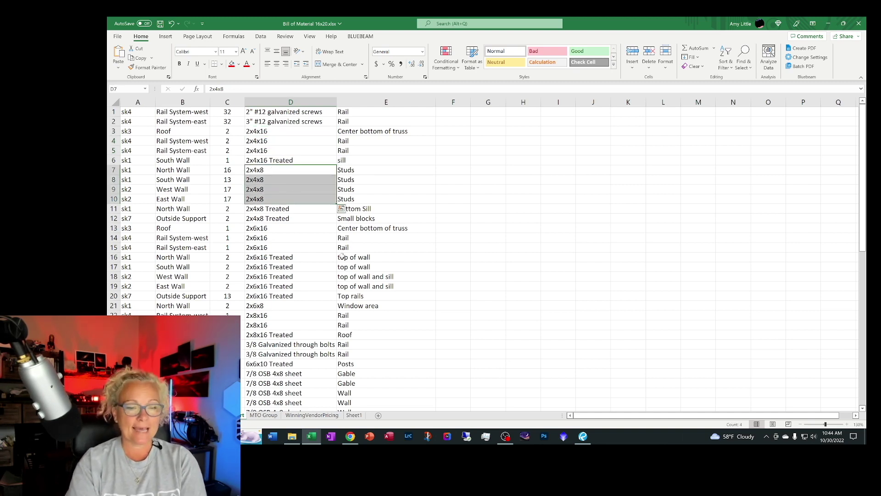
Open the MTO Group sheet and inspect the quantity sum for the 2x4x16 Treated group in cell C7
left_click(258, 415)
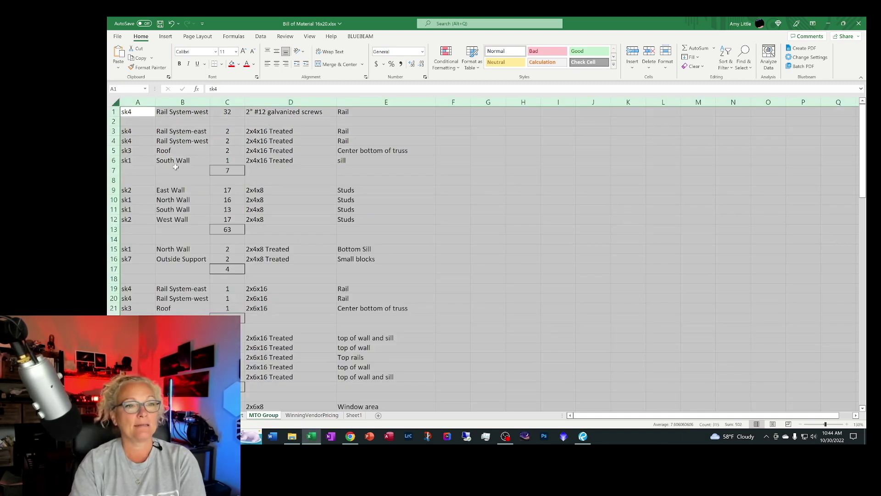
left_click(164, 181)
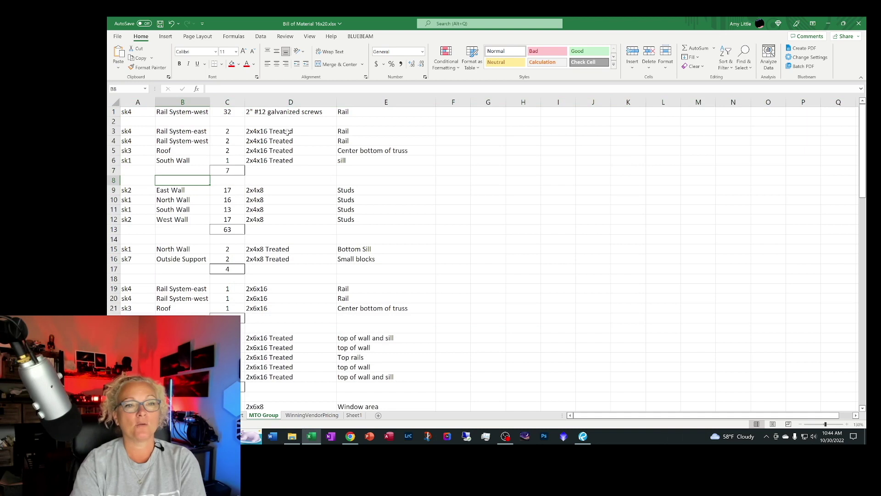
left_click(235, 170)
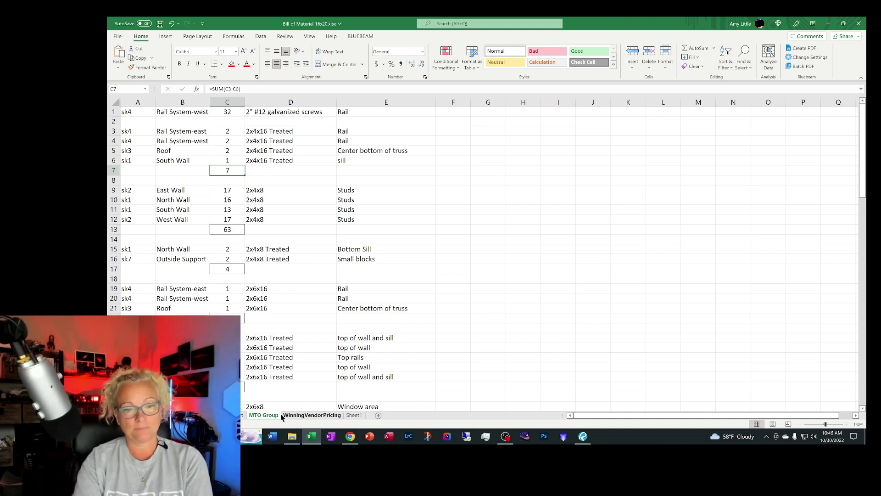
Review the MN Lumber items and the door and window pricing on the WinningVendorPricing sheet from its first row
left_click(305, 415)
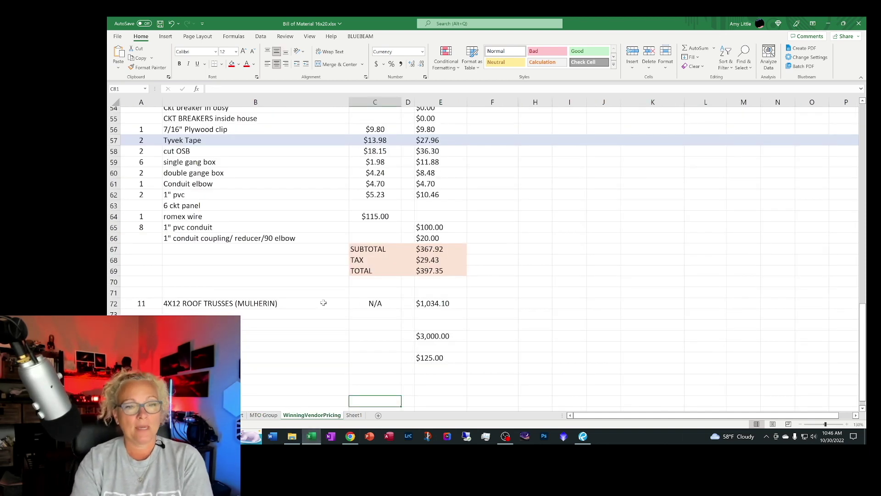
scroll(330, 296, "up", 12)
scroll(333, 294, "up", 6)
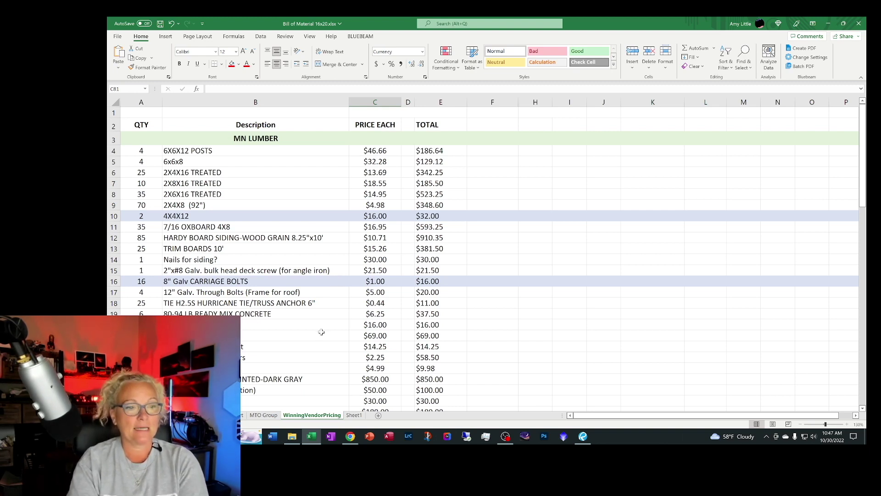
scroll(211, 236, "down", 3)
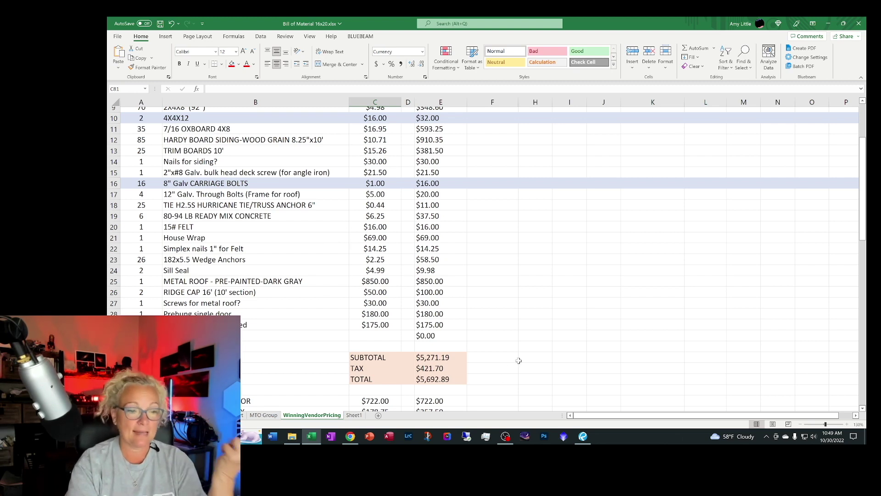
scroll(490, 331, "down", 3)
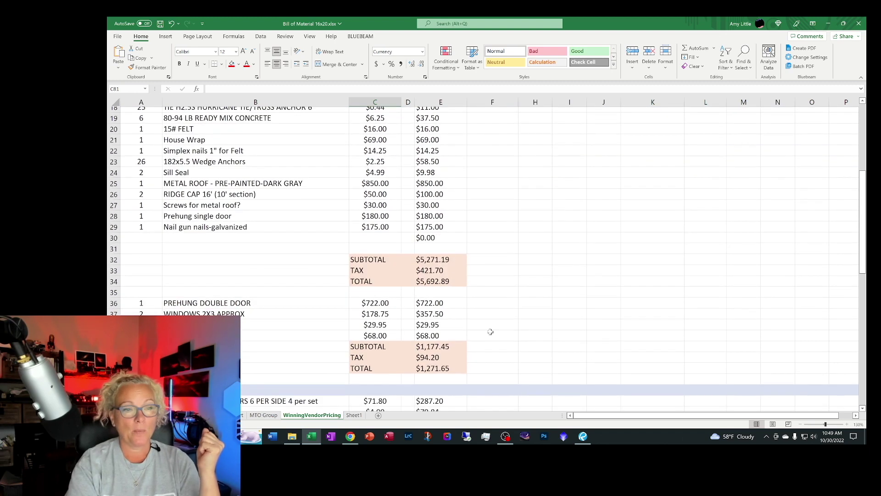
scroll(324, 287, "down", 3)
scroll(324, 287, "down", 1)
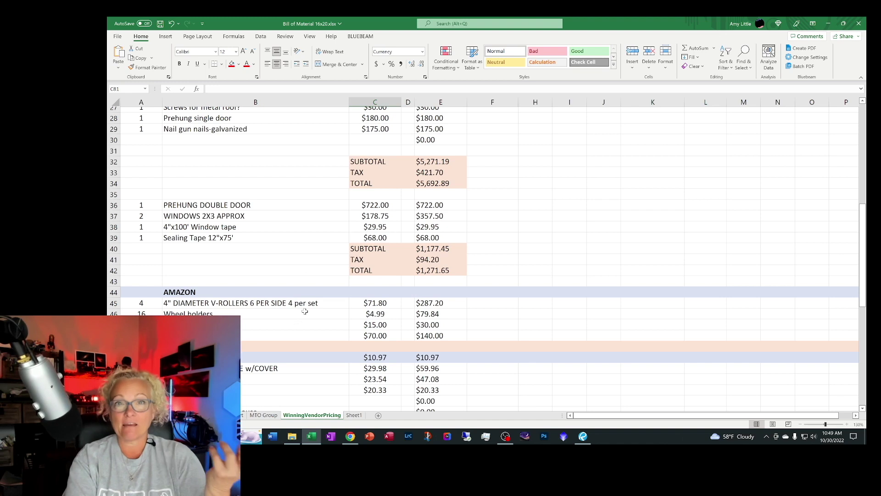
Review the Amazon, Home Depot and roof truss costs, and view the overall budget on Sheet1
scroll(305, 312, "down", 3)
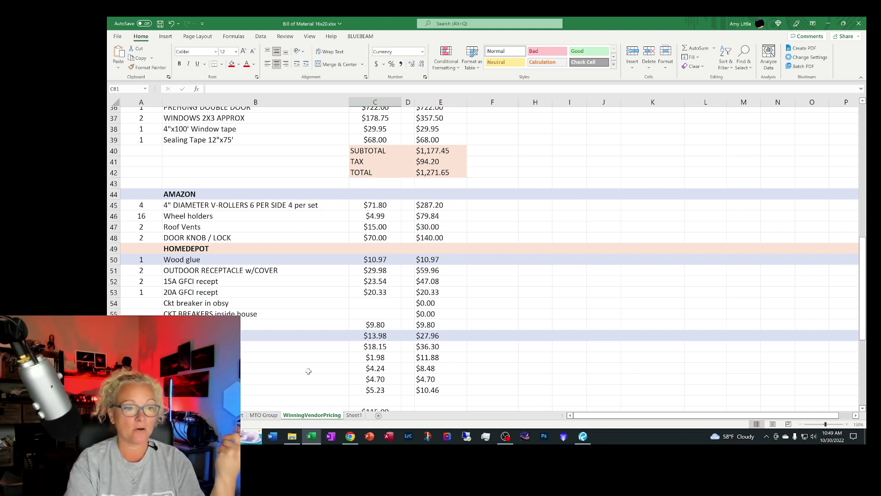
scroll(274, 258, "down", 3)
scroll(288, 253, "up", 3)
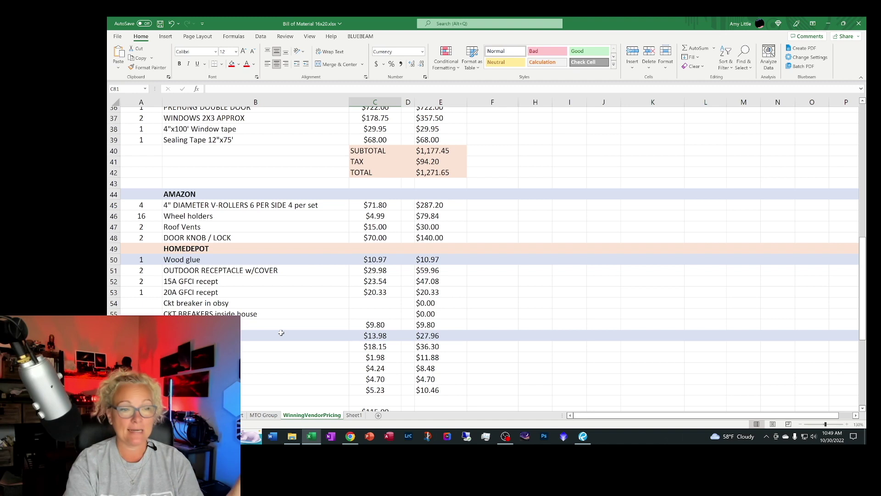
scroll(280, 333, "down", 3)
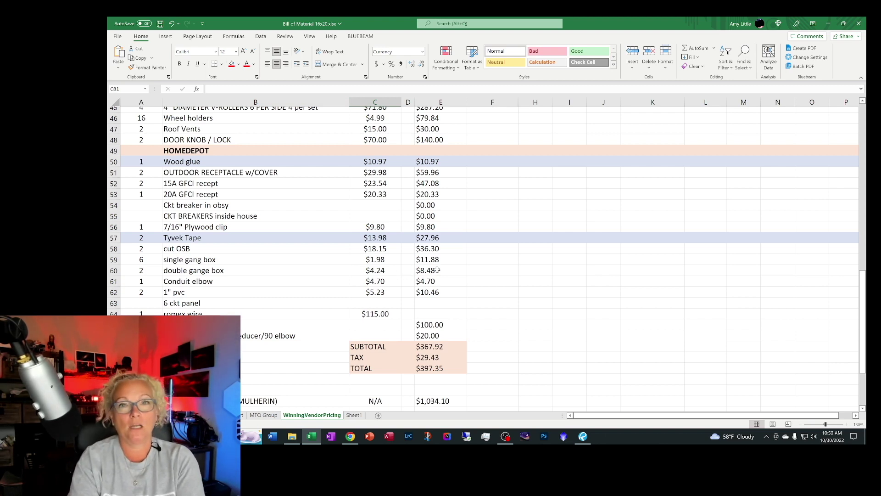
scroll(437, 270, "down", 3)
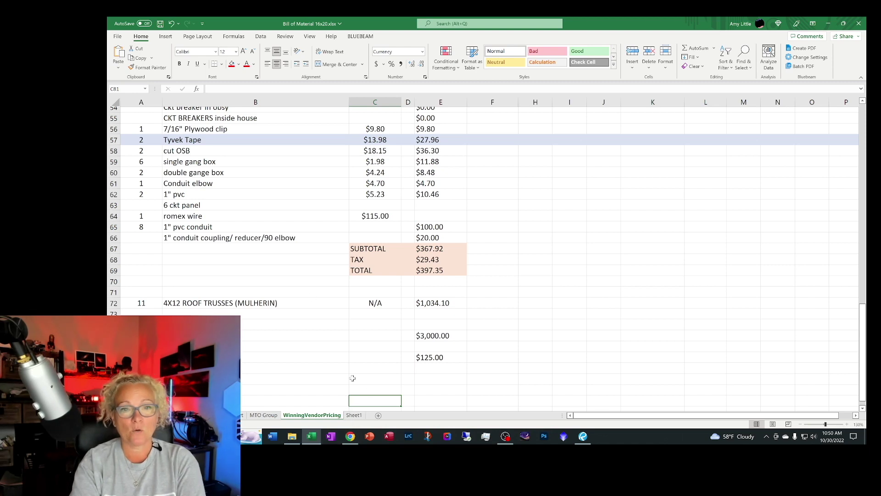
left_click(354, 416)
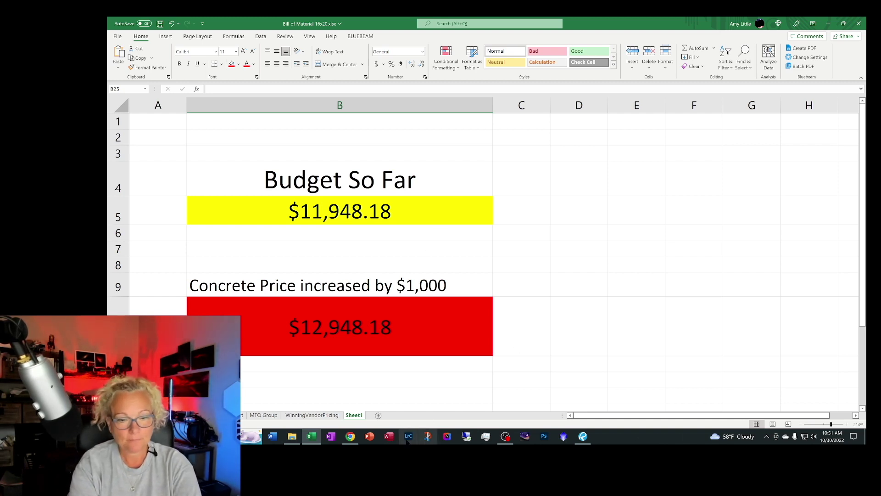
Switch to Revu and examine the Track Support Post detail on page 2 of the Structural Package 16x16 Observatory drawings
left_click(428, 436)
left_click(474, 62)
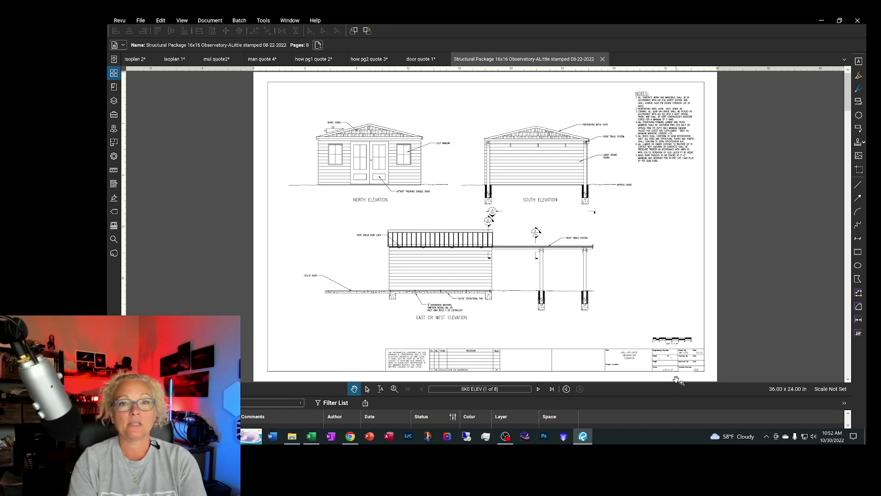
left_click(538, 389)
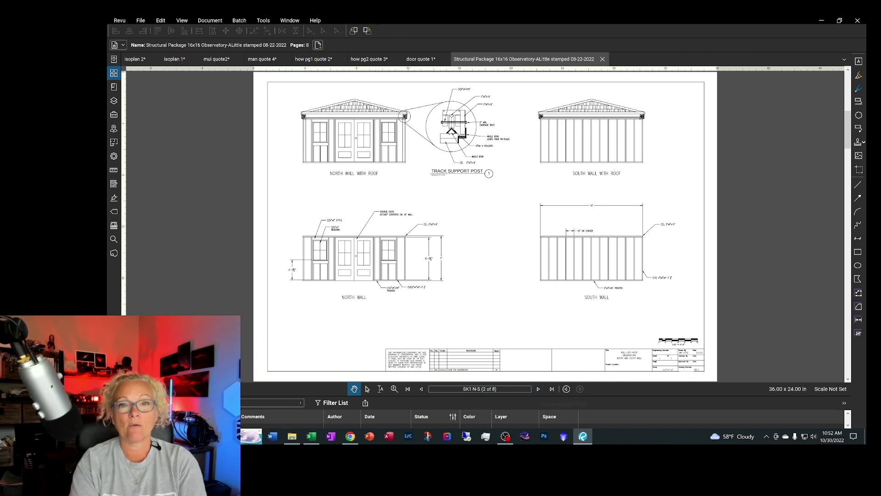
scroll(455, 124, "up", 5)
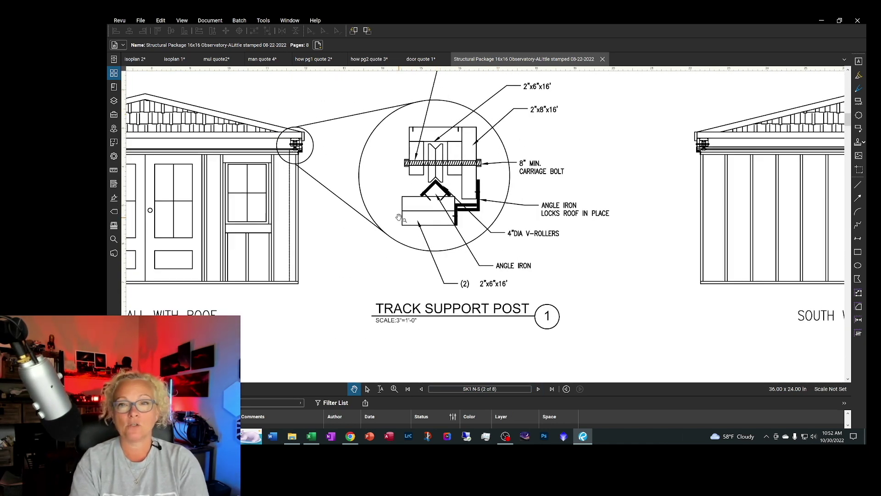
scroll(401, 218, "down", 5)
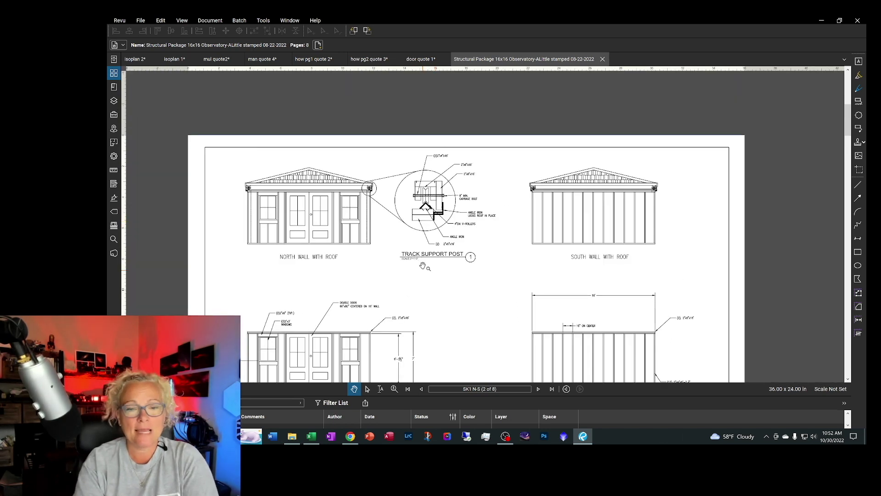
Inspect the North Wall with Roof elevation up close on the SK1 N-S sheet
scroll(422, 277, "down", 3)
scroll(443, 272, "down", 1)
scroll(461, 315, "up", 2)
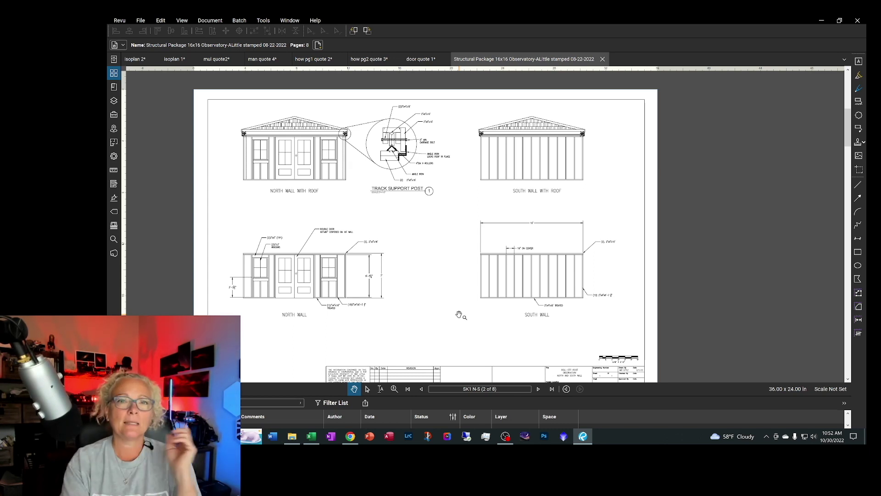
scroll(273, 133, "up", 3)
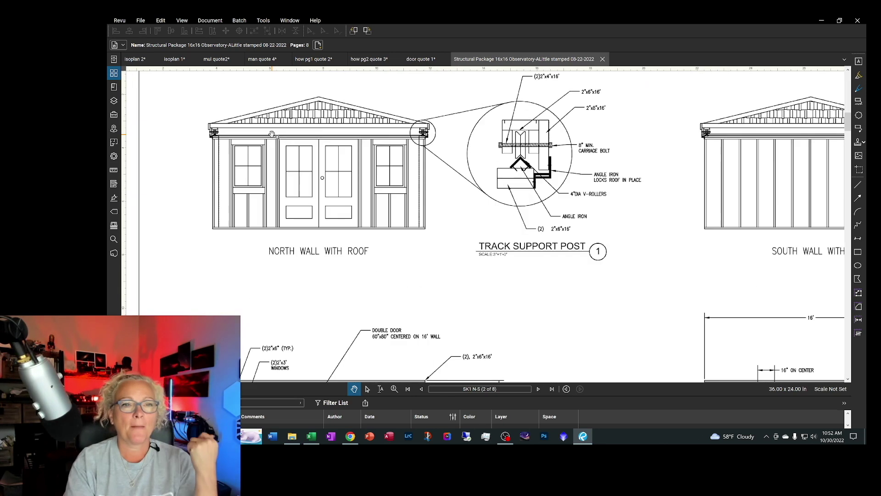
scroll(272, 134, "up", 1)
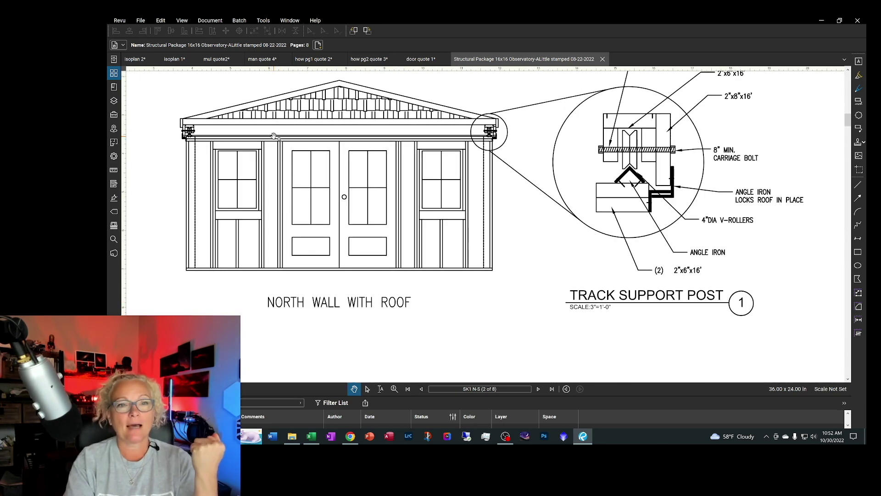